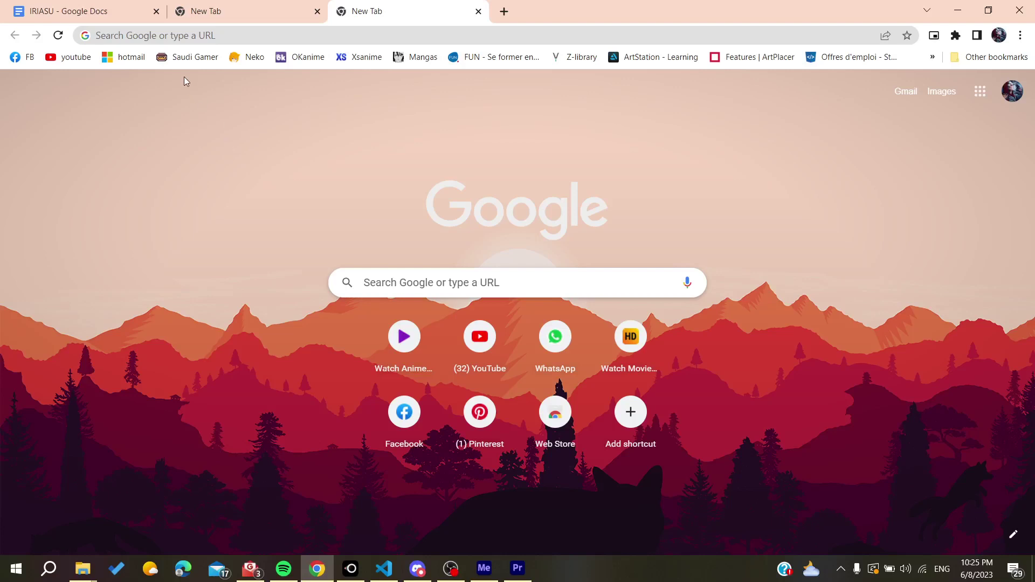
Search Google for 'figma' and open the figma.com homepage from the results.
left_click(132, 34)
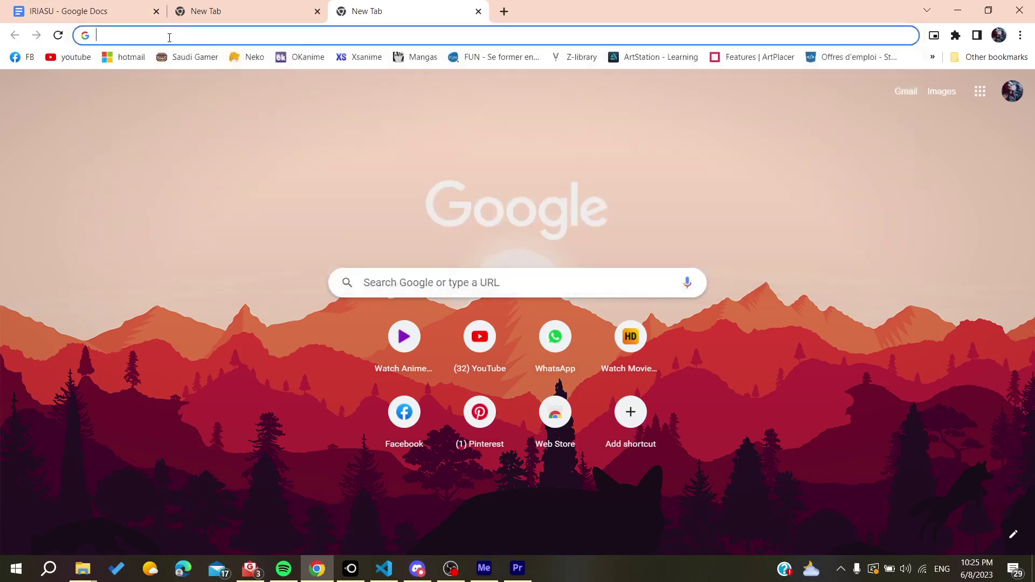
type("figma")
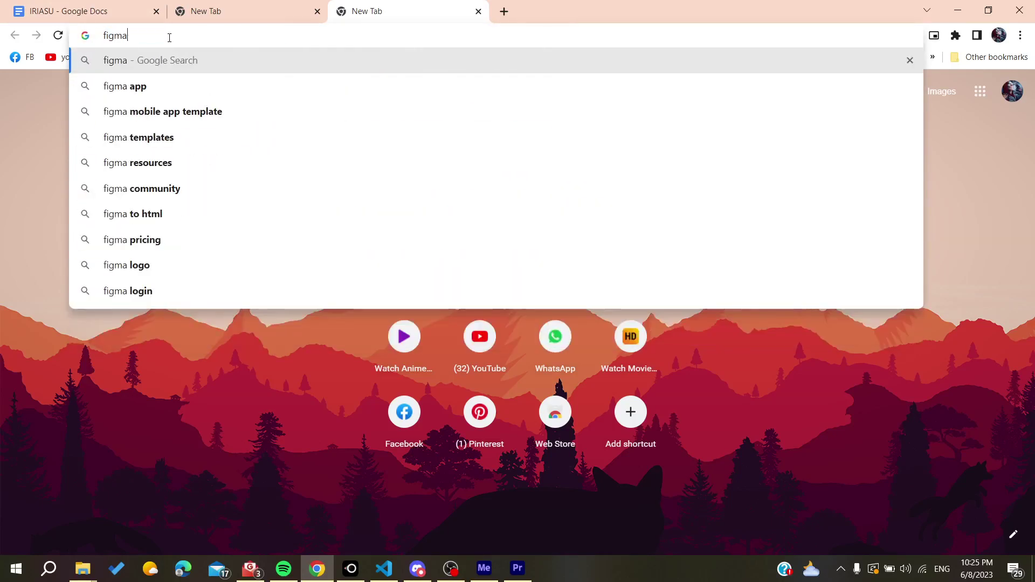
key("Return")
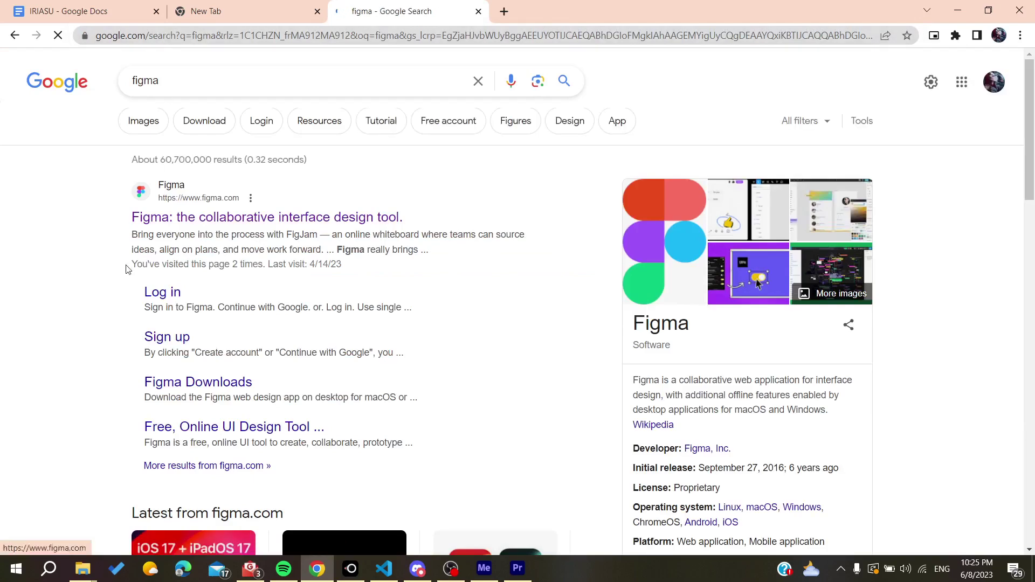
left_click_drag(128, 217, 257, 213)
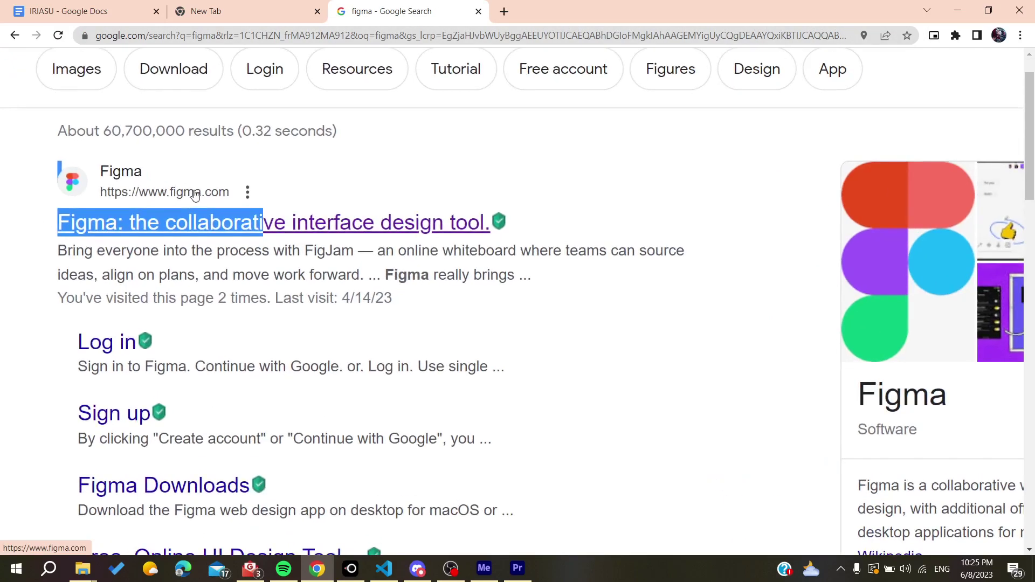
left_click(156, 219)
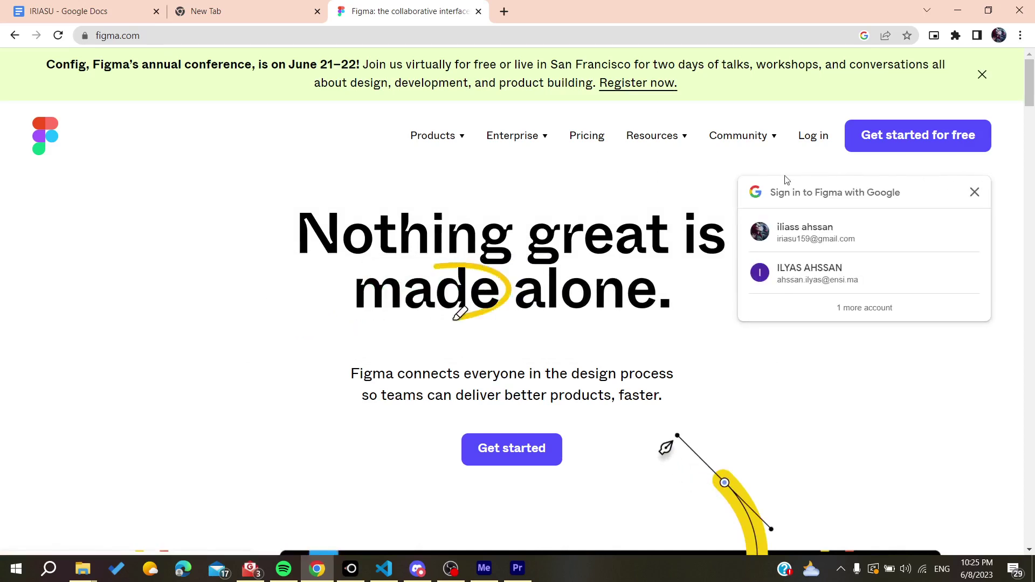
Dismiss the Google suggestion and open the Figma login form, briefly trying account creation.
left_click(975, 192)
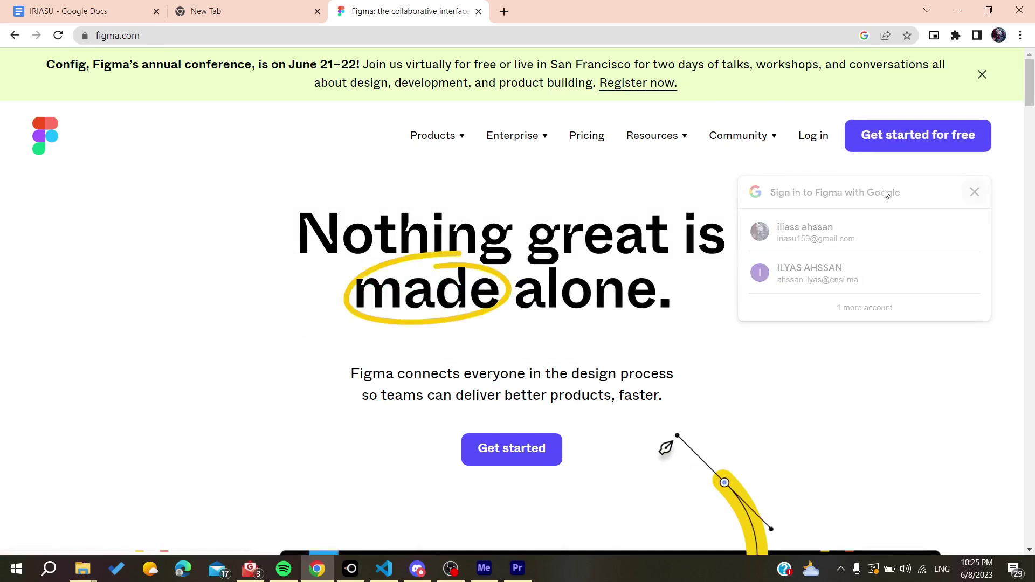
left_click(813, 142)
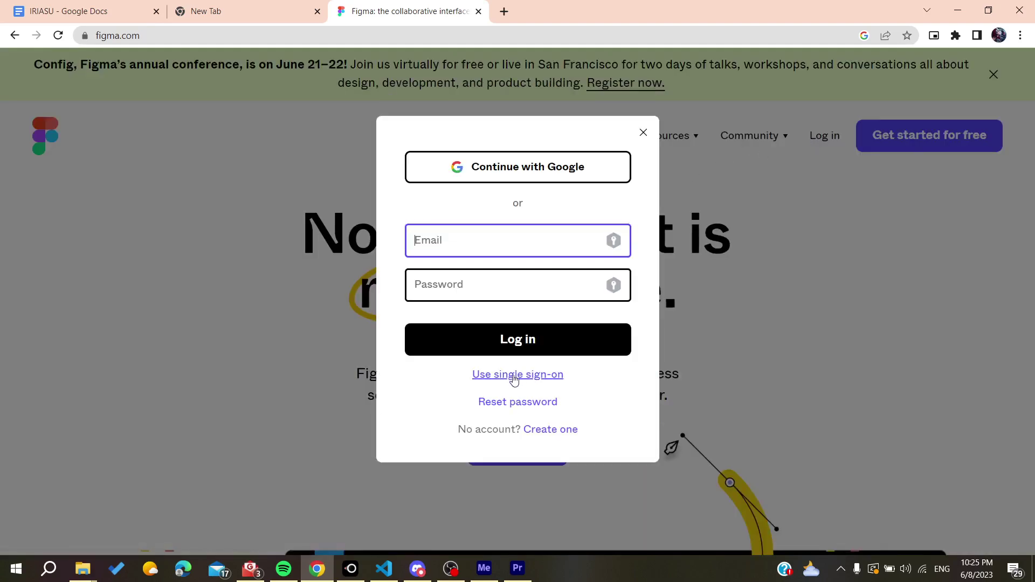
left_click(546, 434)
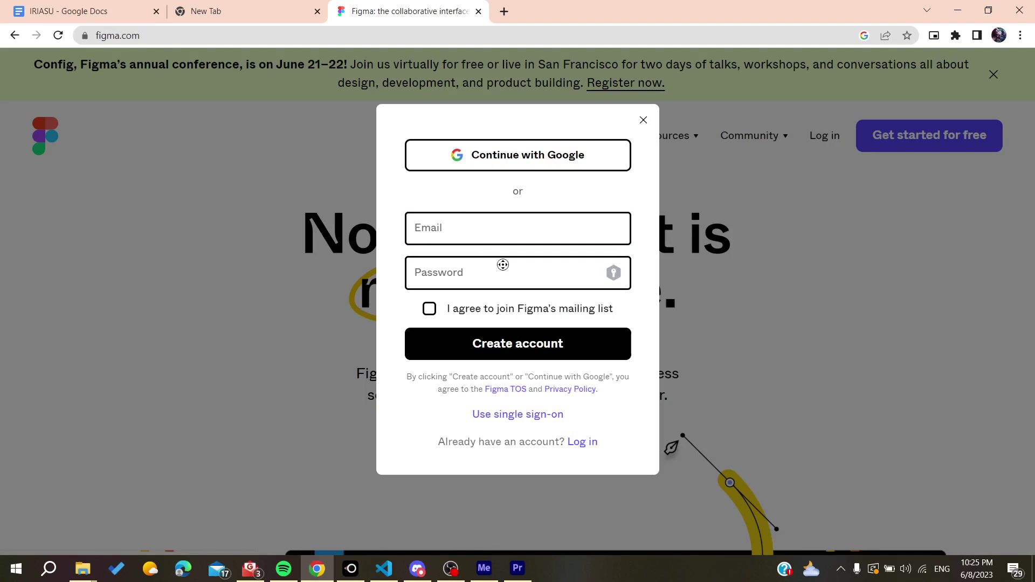
left_click(372, 461)
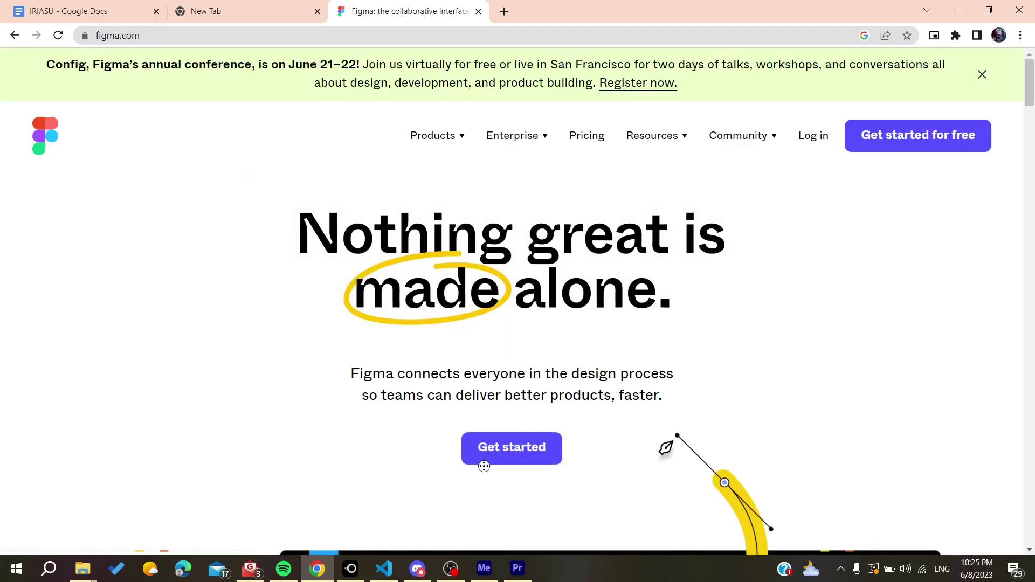
Log in to Figma with Google and pick the account to use.
left_click(805, 136)
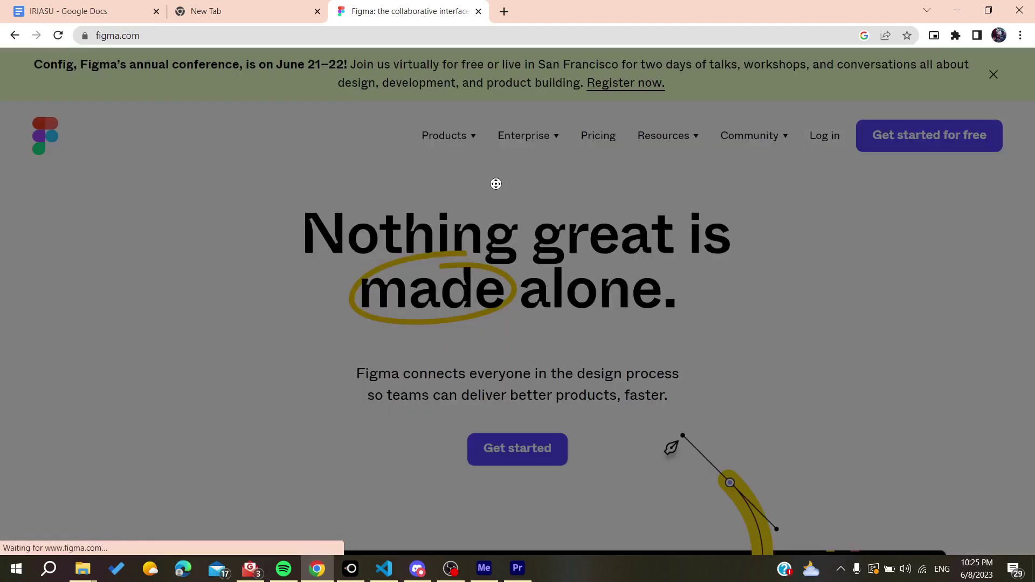
left_click(501, 165)
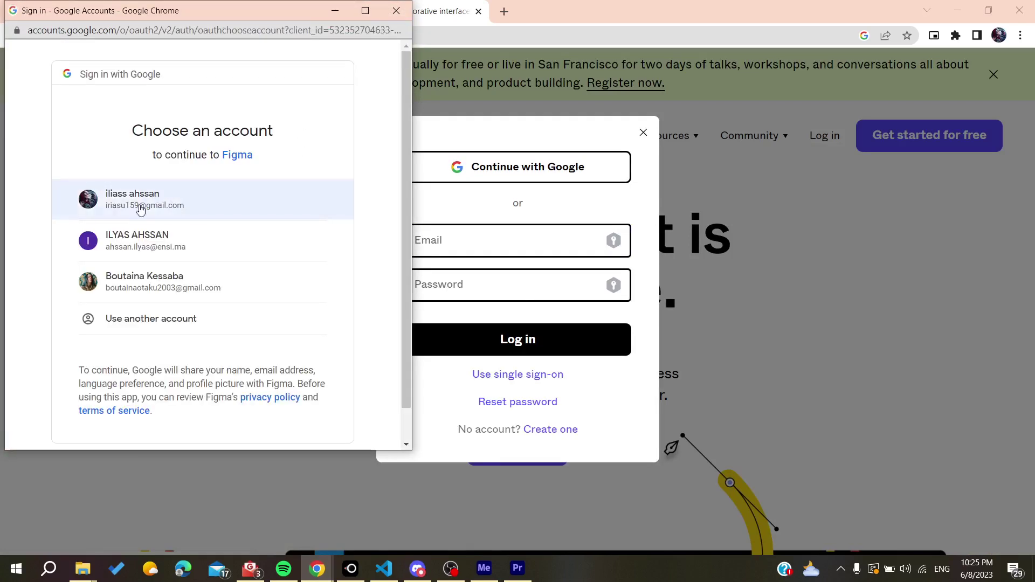
left_click(141, 239)
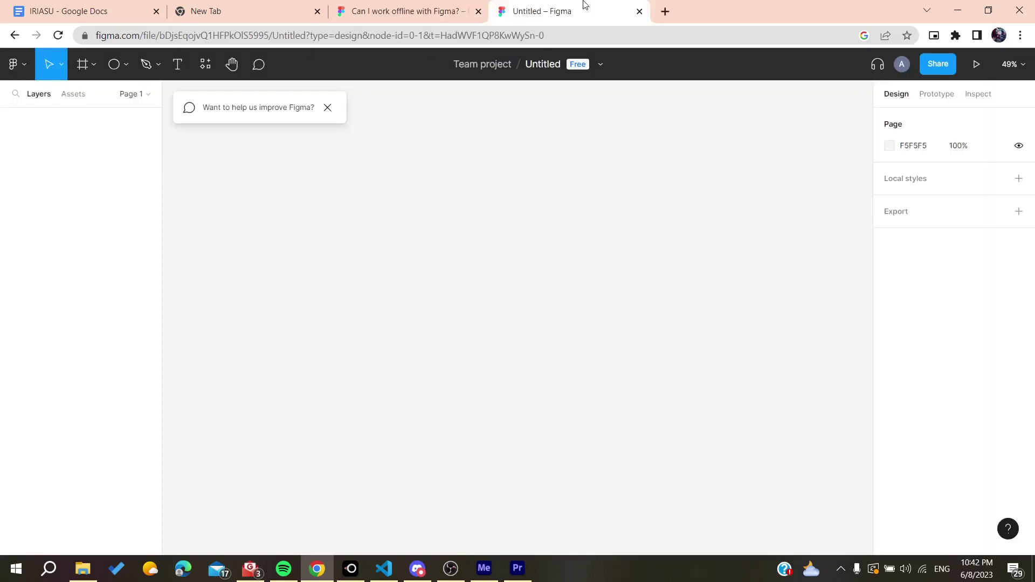
Go to the offline help article, select its heading, and dismiss the mail notification.
left_click(423, 11)
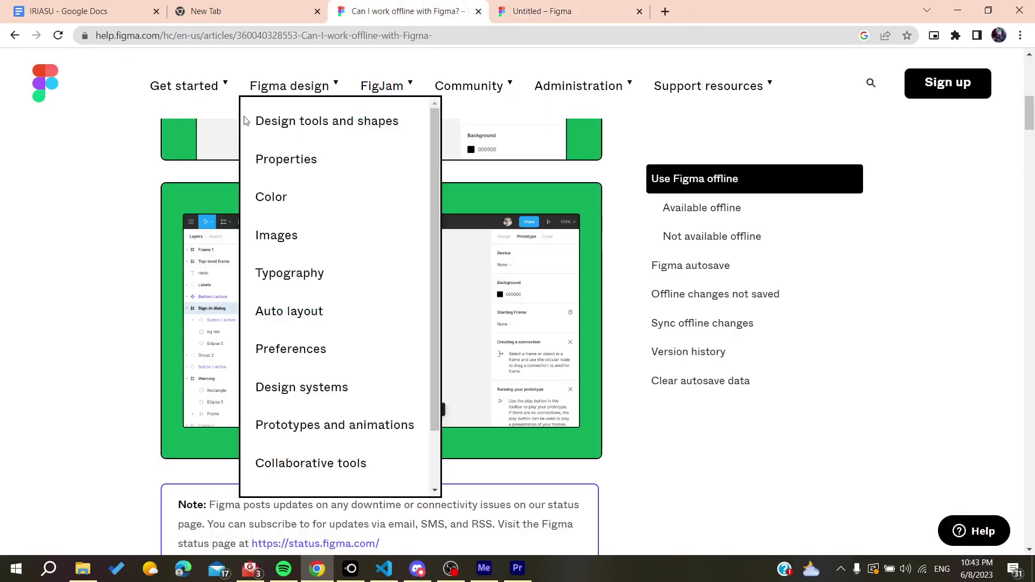
scroll(167, 143, "up", 5)
scroll(164, 146, "up", 4)
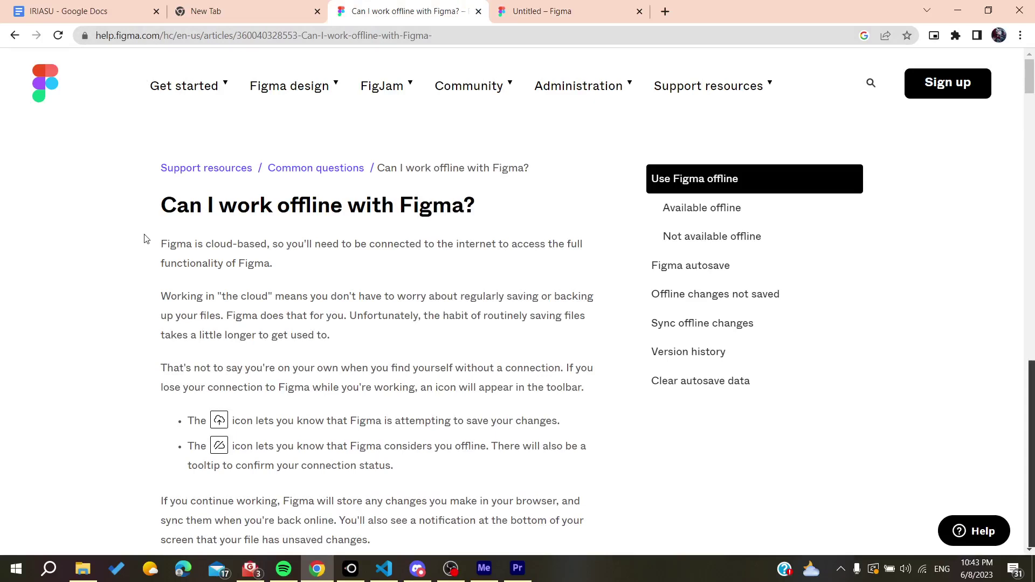
left_click_drag(152, 224, 496, 225)
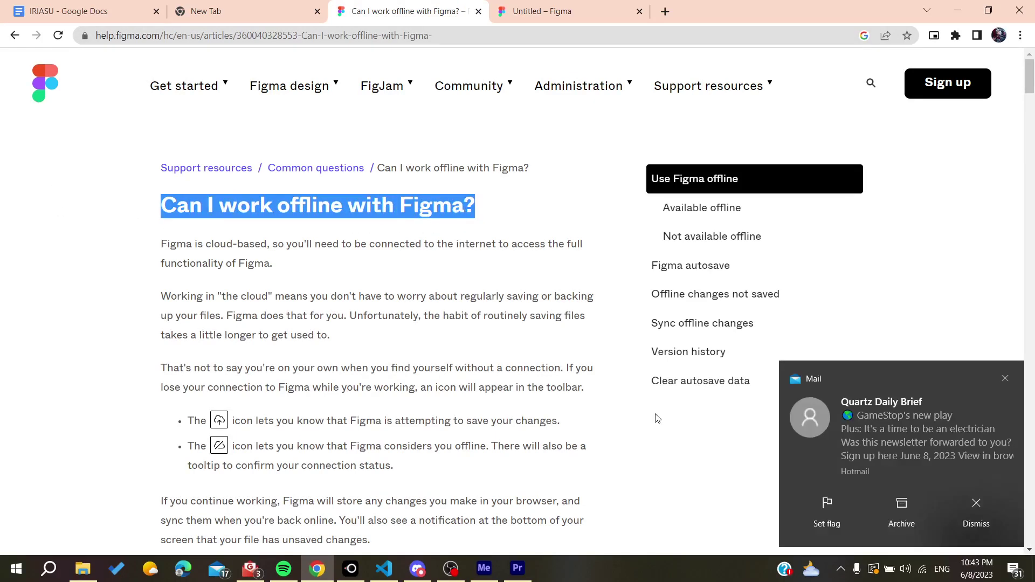
left_click(1005, 377)
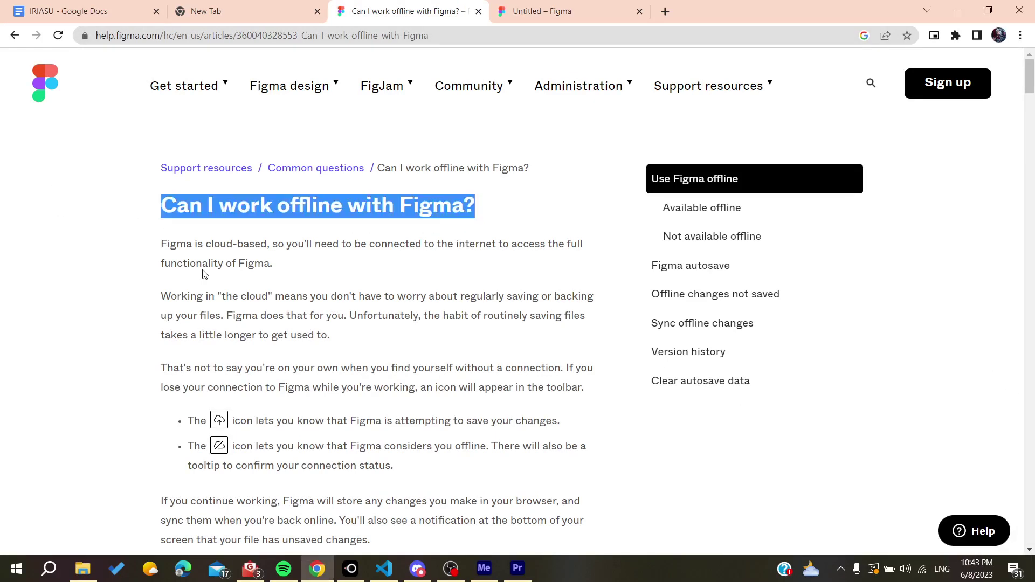
left_click(119, 250)
scroll(119, 250, "down", 1)
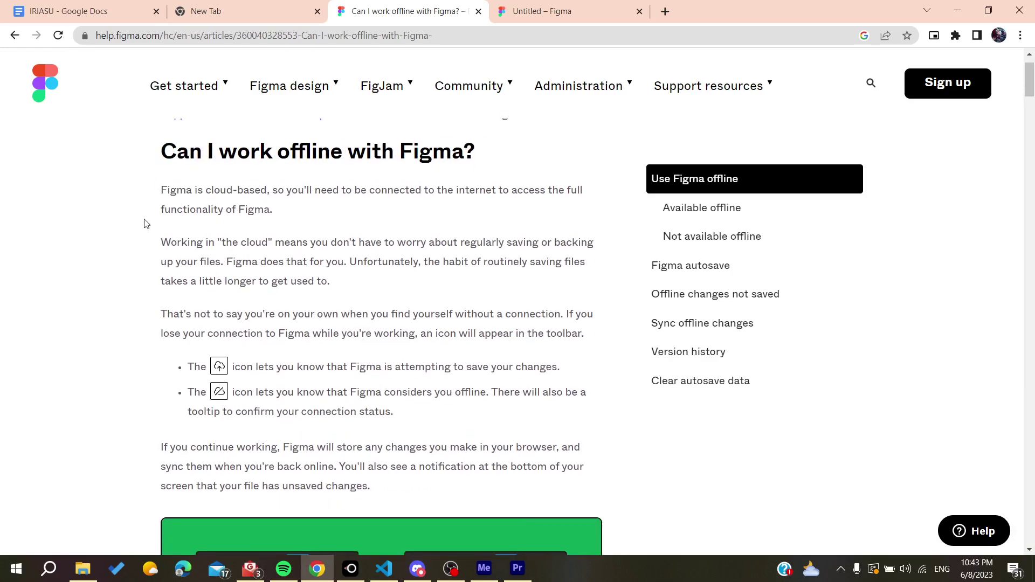
Highlight the cloud-based, offline-status-icon and change-storing passages, then return to the untitled design file.
left_click_drag(160, 196, 270, 194)
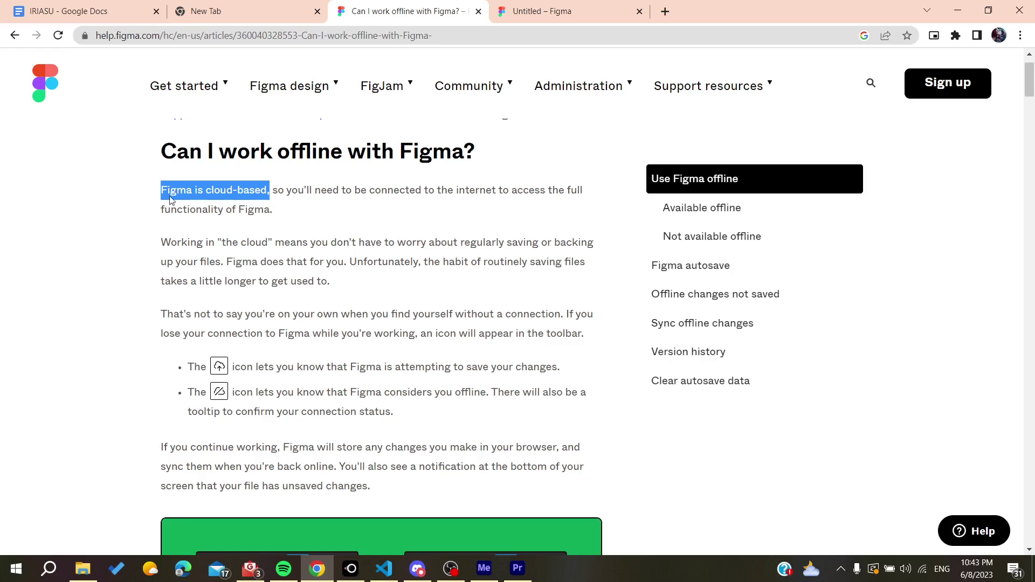
left_click(137, 216)
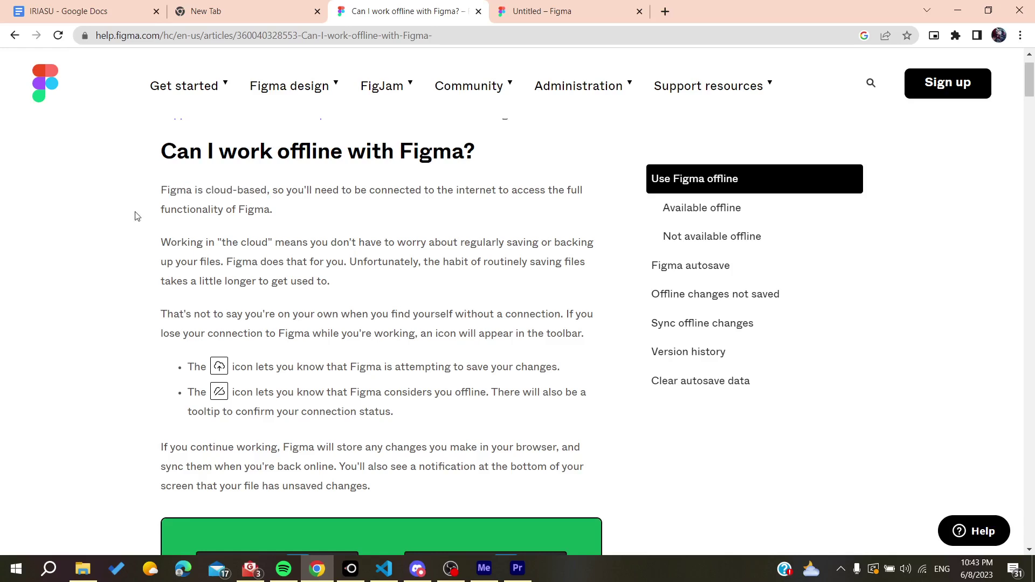
scroll(136, 215, "down", 3)
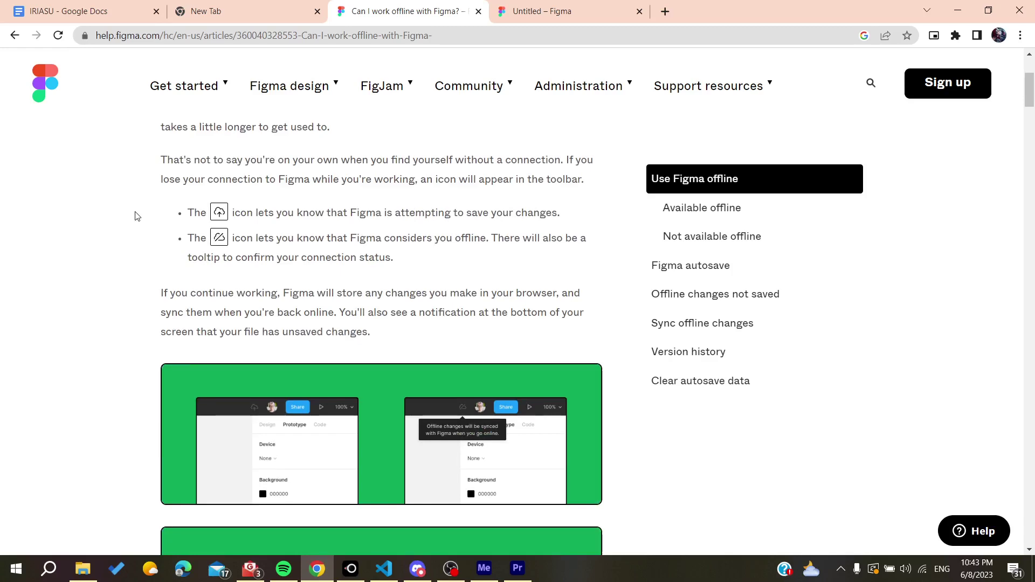
left_click_drag(161, 297, 289, 312)
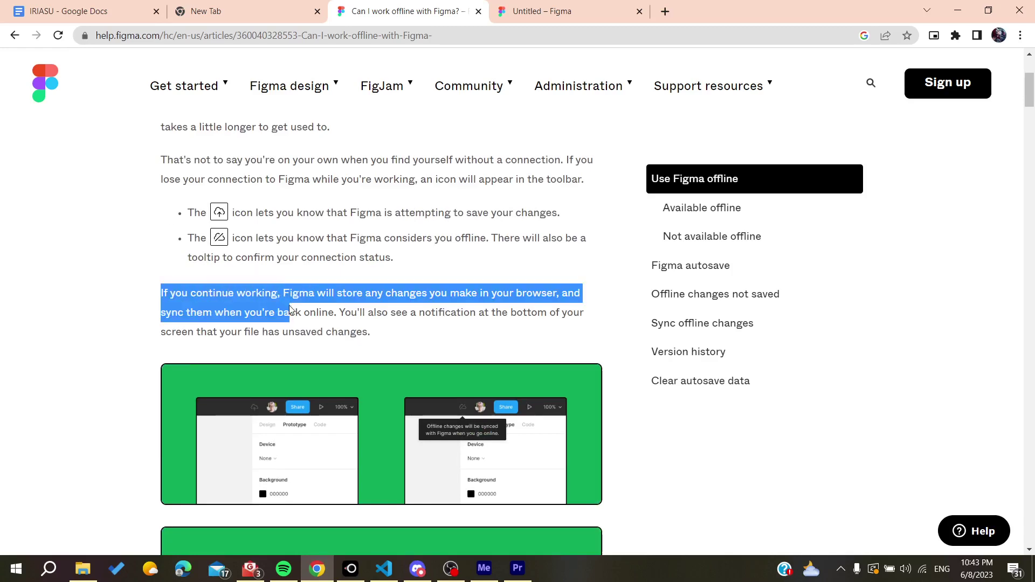
left_click_drag(189, 236, 351, 259)
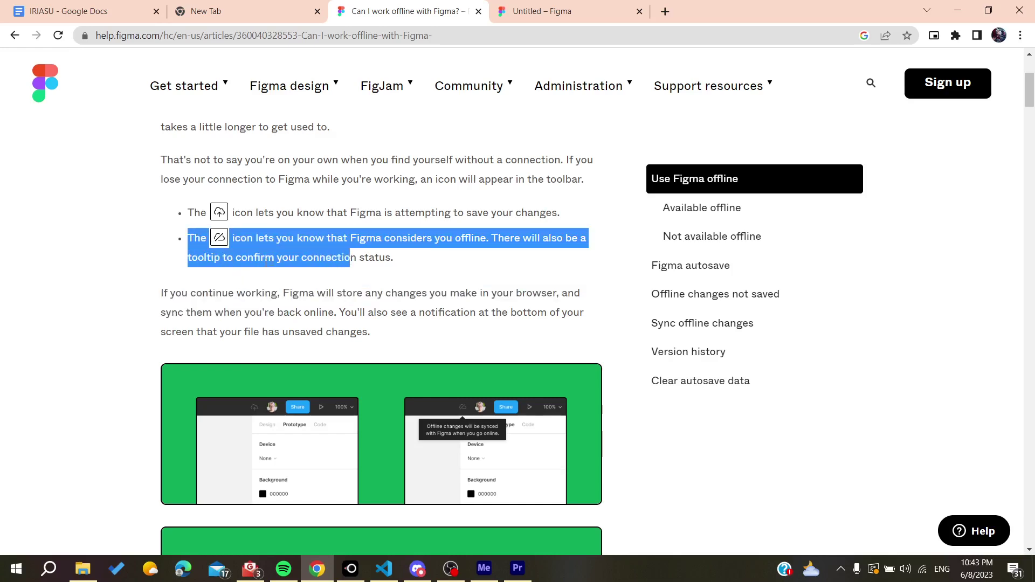
left_click(97, 253)
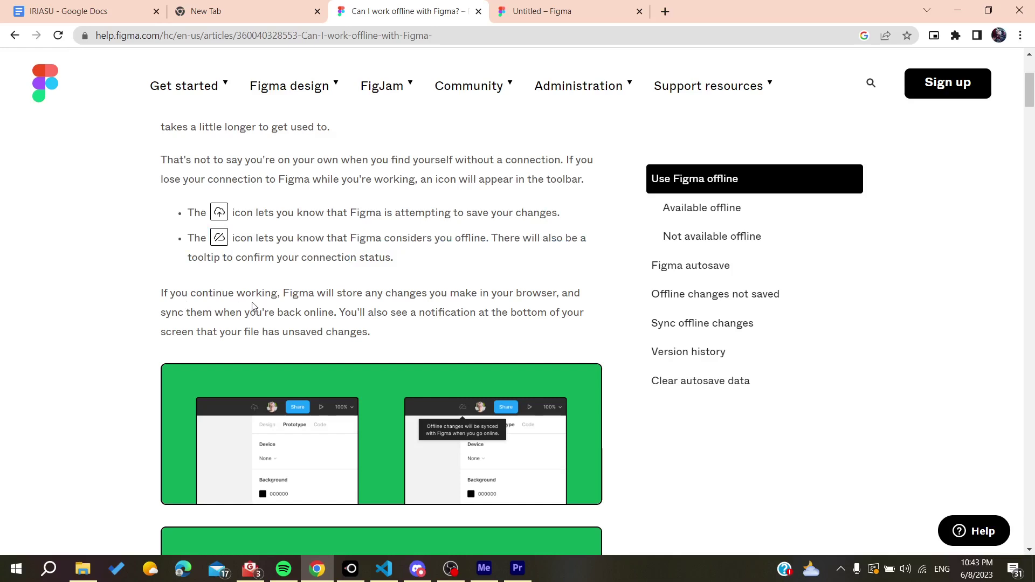
left_click_drag(284, 294, 555, 295)
left_click(535, 292)
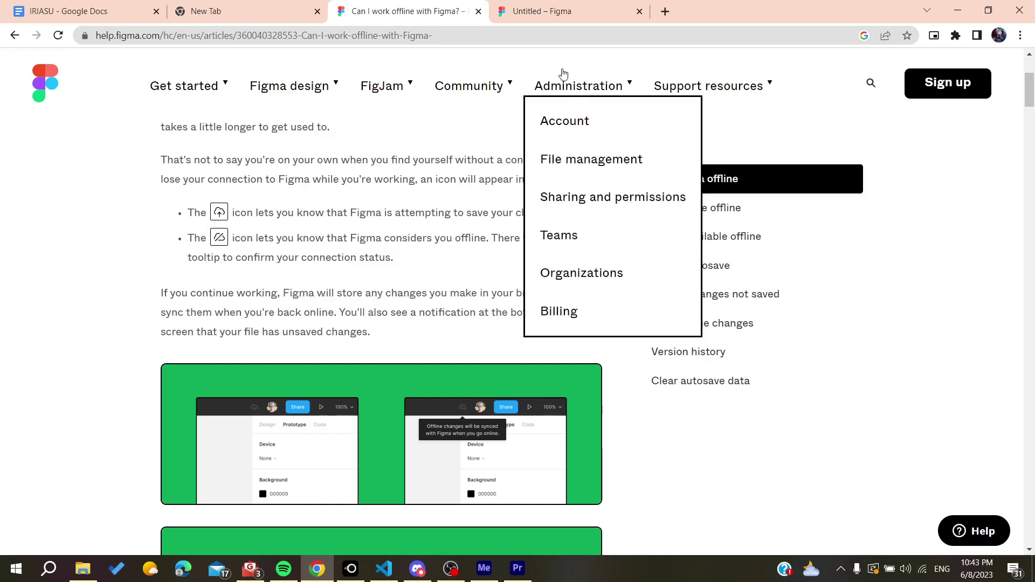
left_click(561, 13)
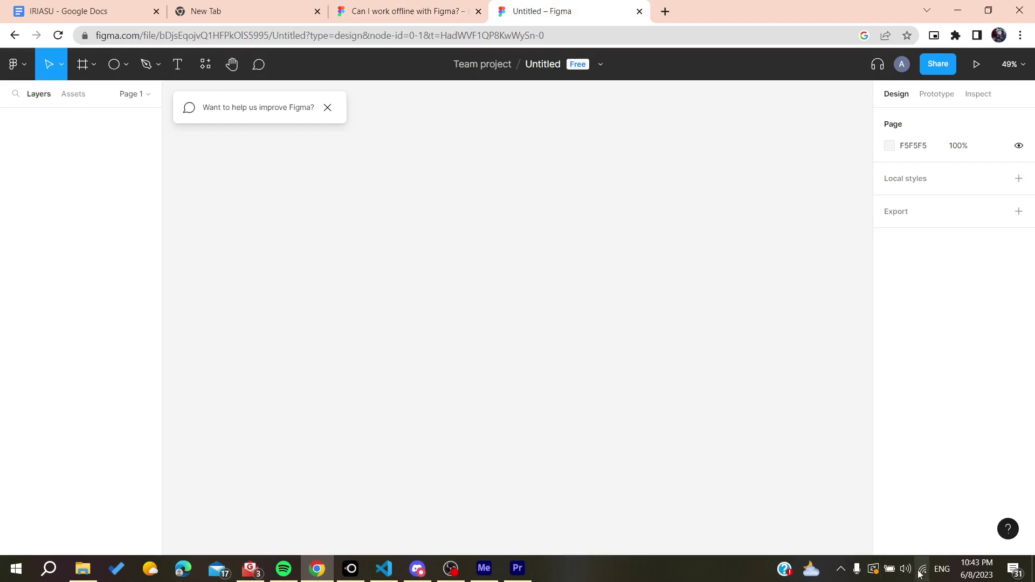
Draw a large ellipse in the canvas centre, deselect it, and go back to the help article.
left_click(114, 64)
left_click_drag(345, 262, 570, 391)
left_click(421, 207)
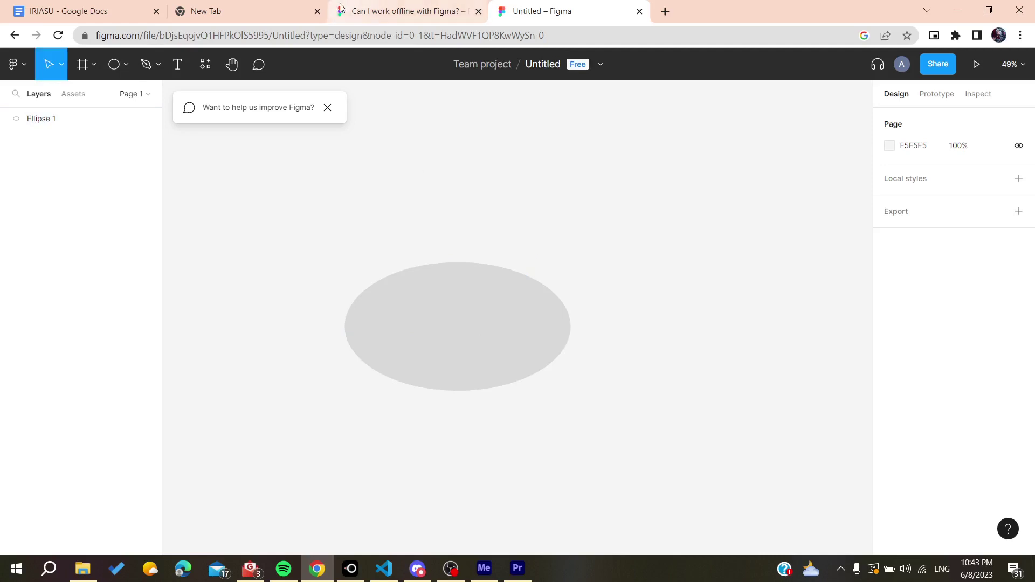
left_click(405, 11)
left_click_drag(279, 292, 477, 337)
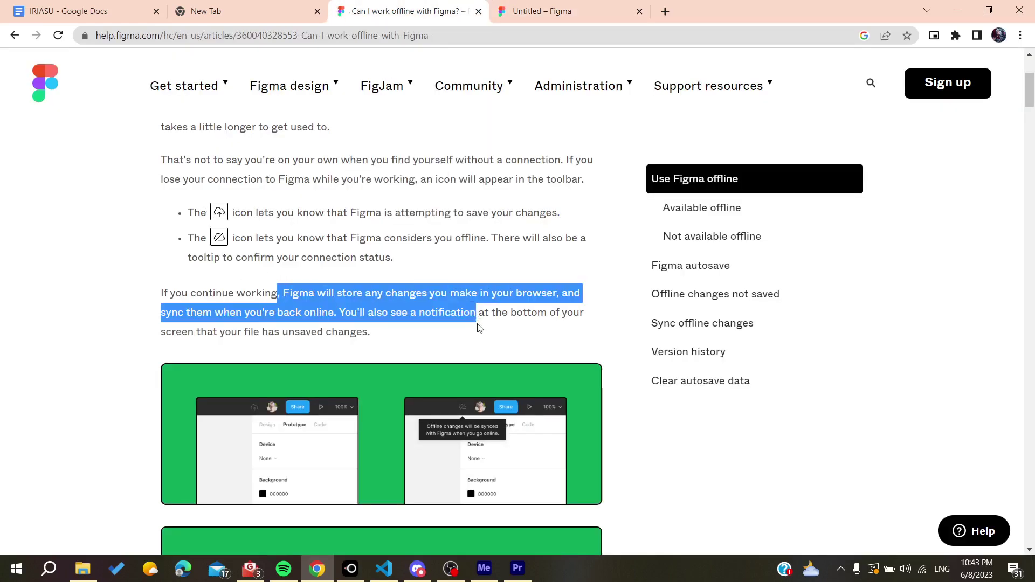
scroll(477, 338, "down", 1)
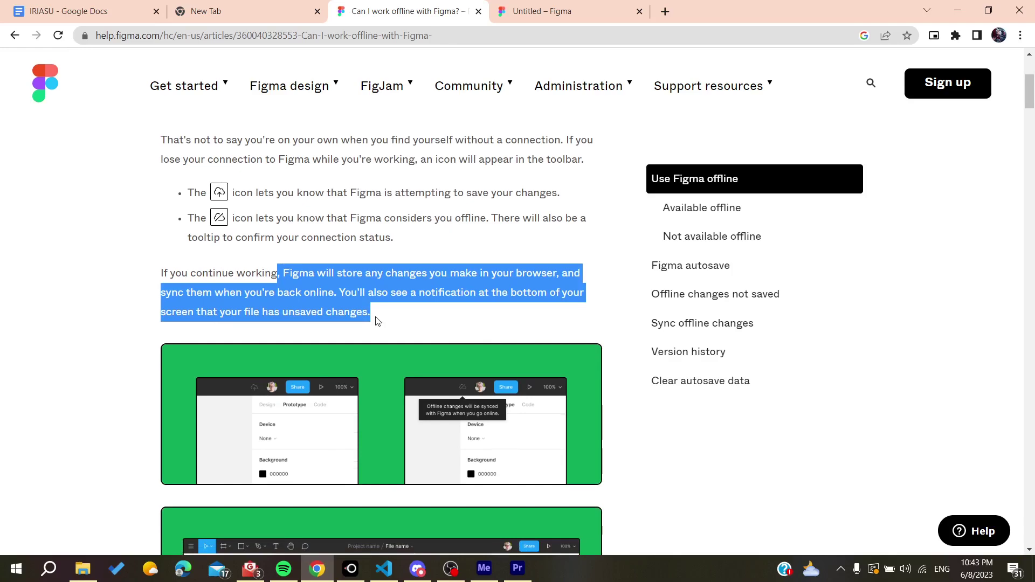
left_click(147, 303)
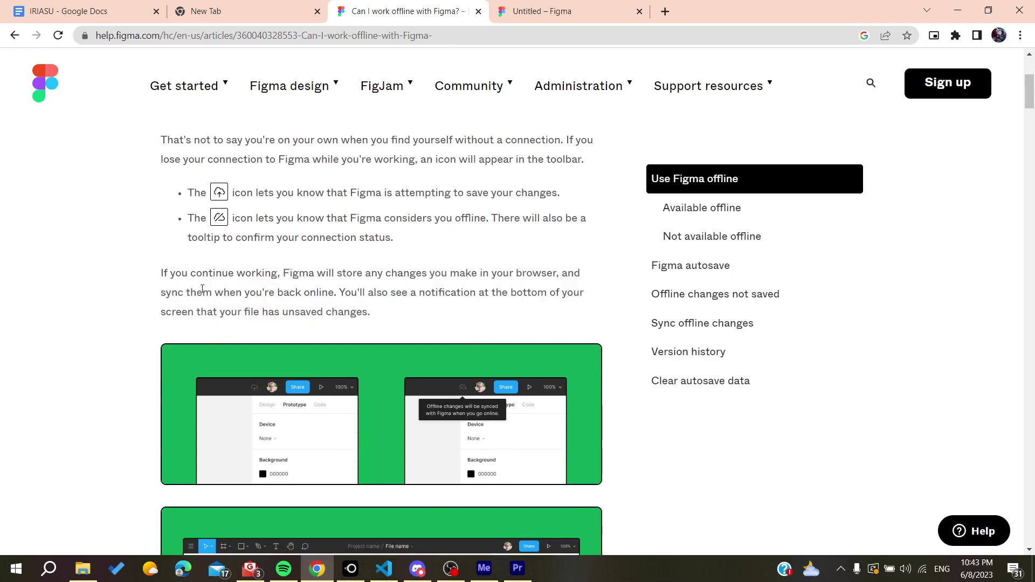
scroll(253, 328, "down", 1)
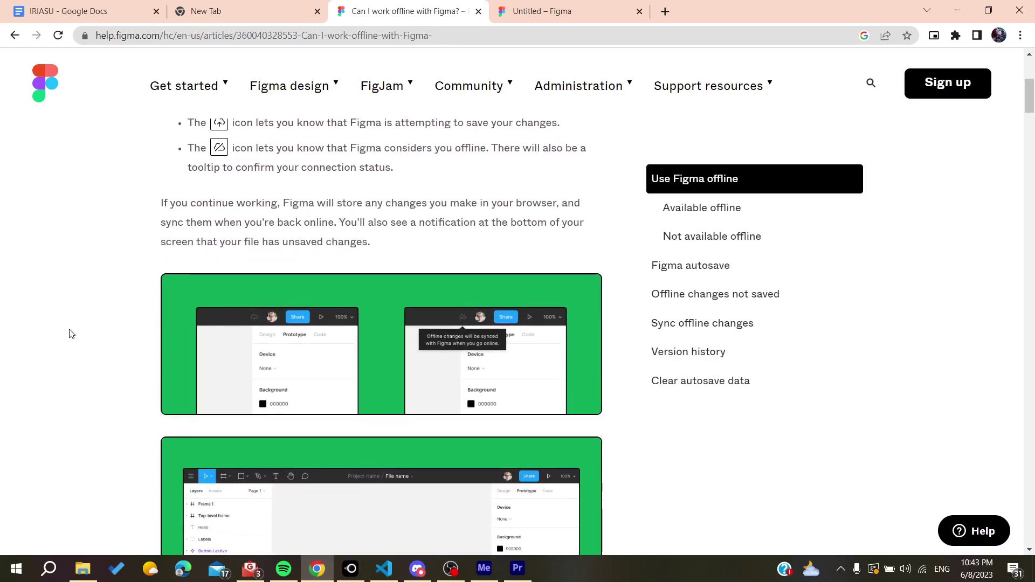
scroll(70, 333, "down", 4)
scroll(70, 334, "down", 4)
scroll(70, 333, "down", 1)
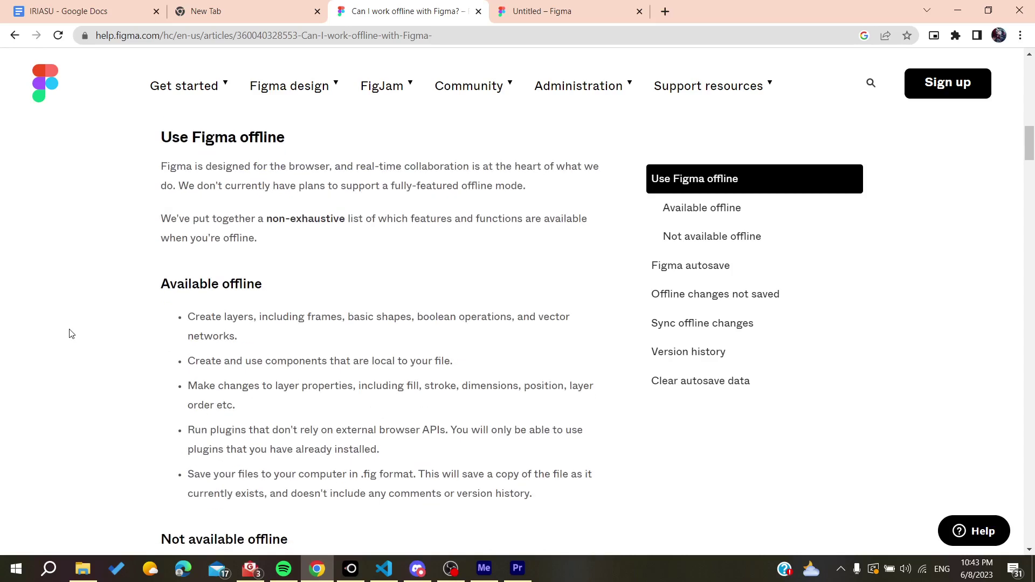
scroll(70, 333, "down", 2)
scroll(70, 332, "down", 2)
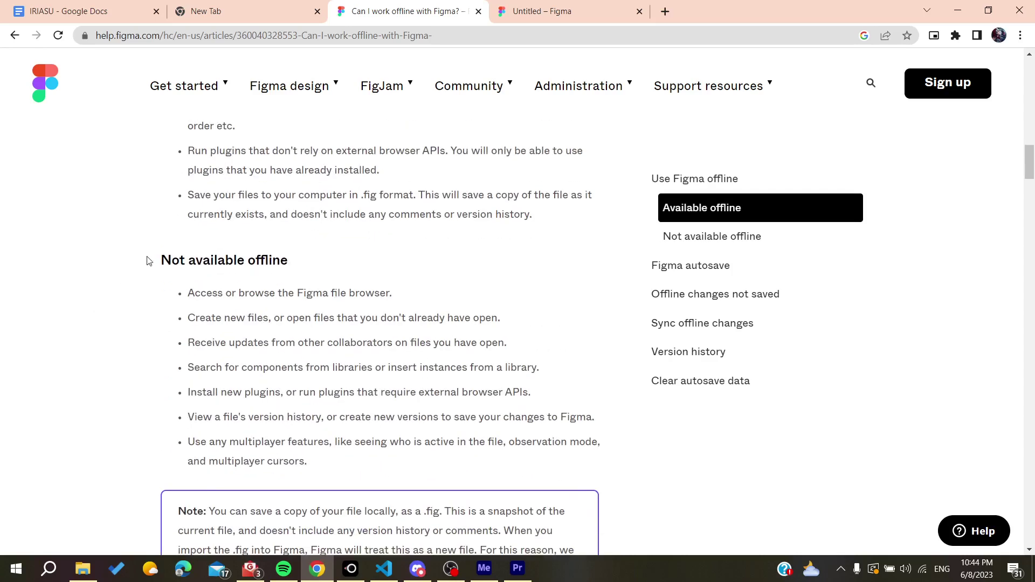
left_click_drag(148, 260, 319, 275)
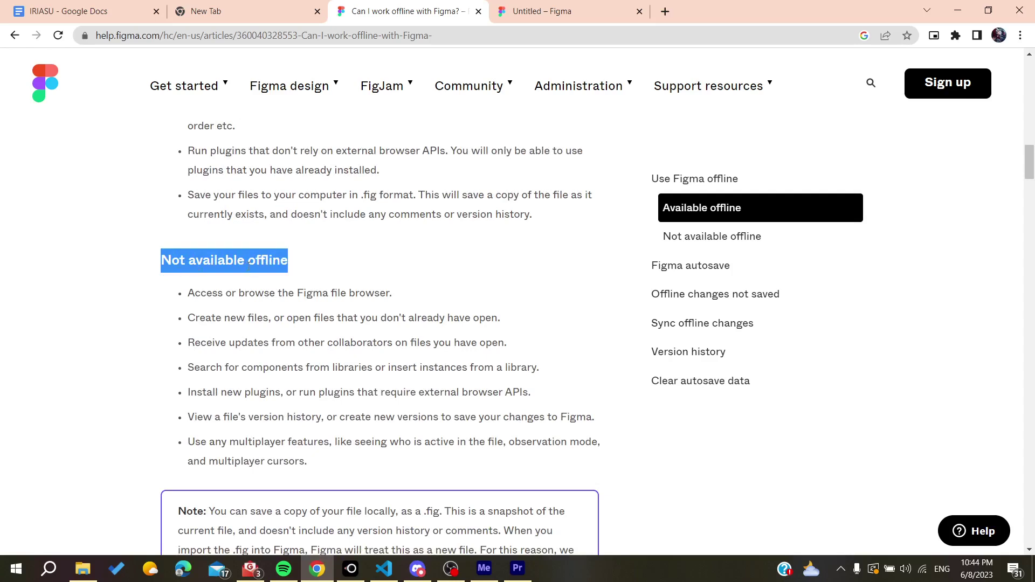
left_click_drag(186, 299, 394, 297)
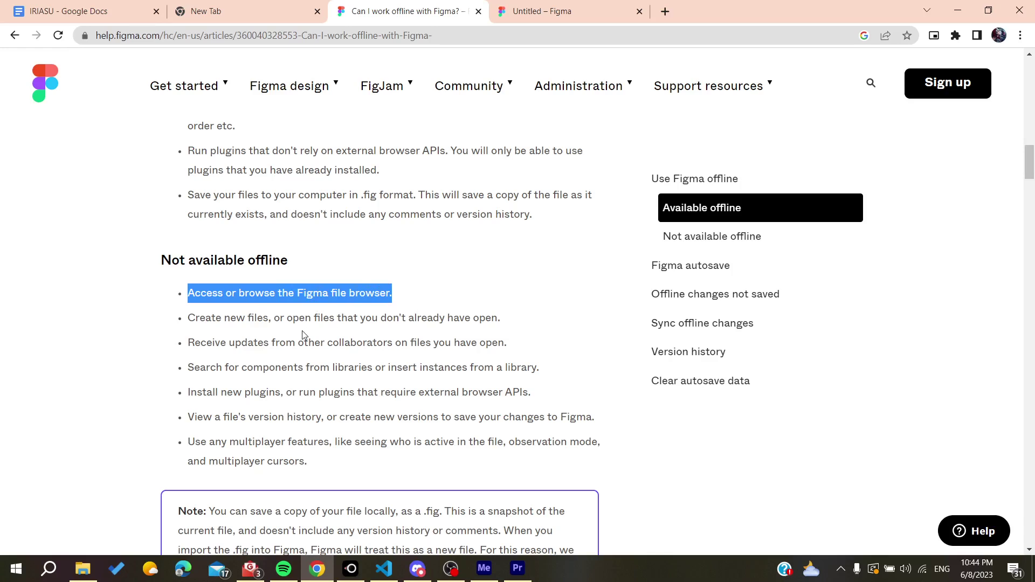
left_click_drag(188, 324, 533, 325)
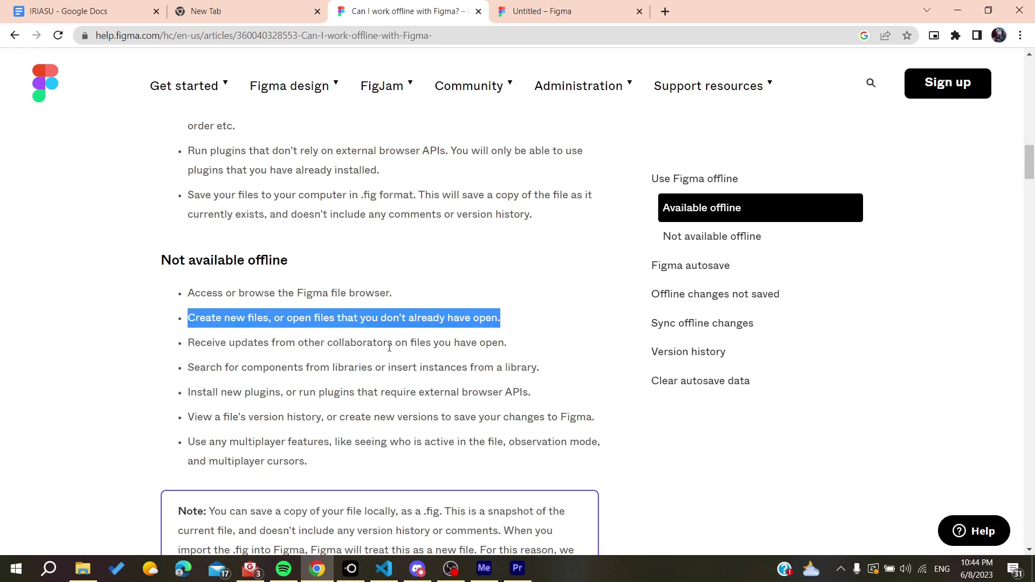
scroll(327, 389, "down", 1)
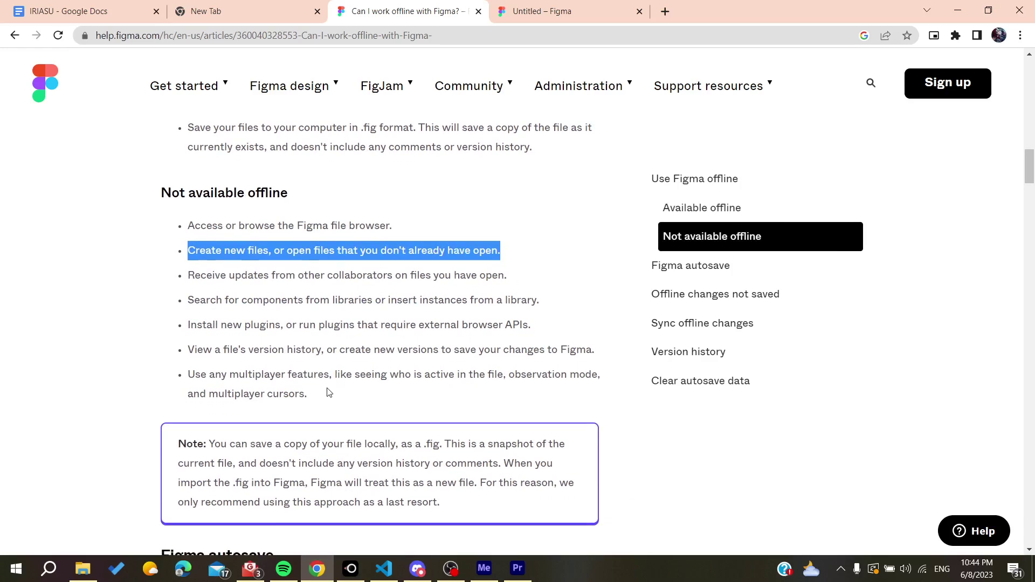
left_click(92, 346)
scroll(91, 346, "down", 1)
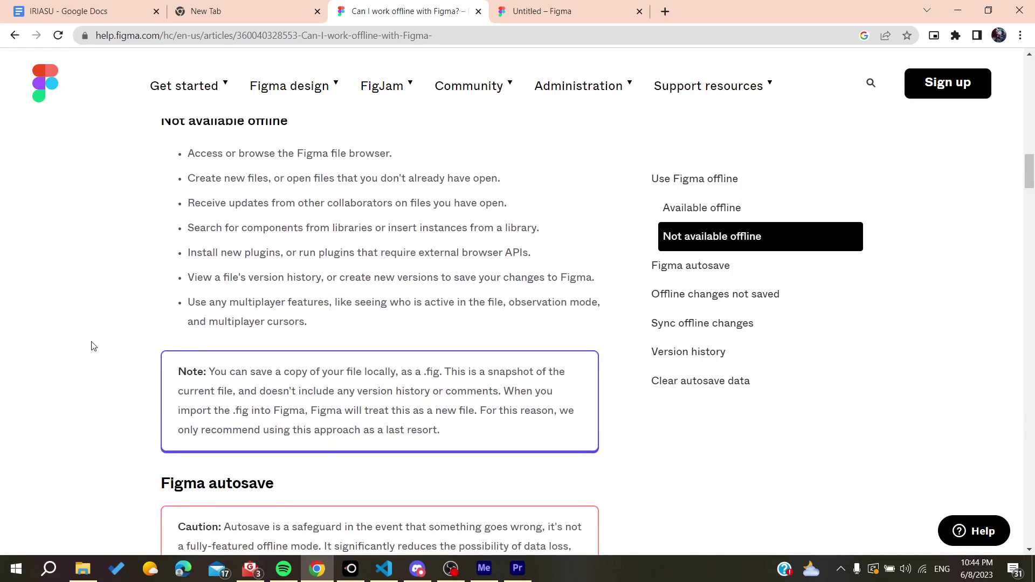
scroll(92, 346, "down", 1)
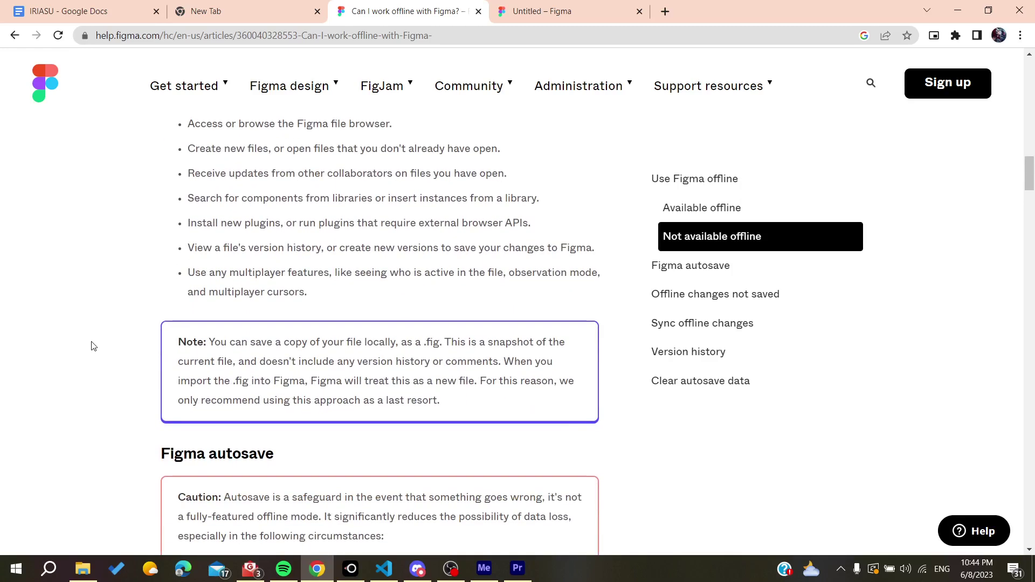